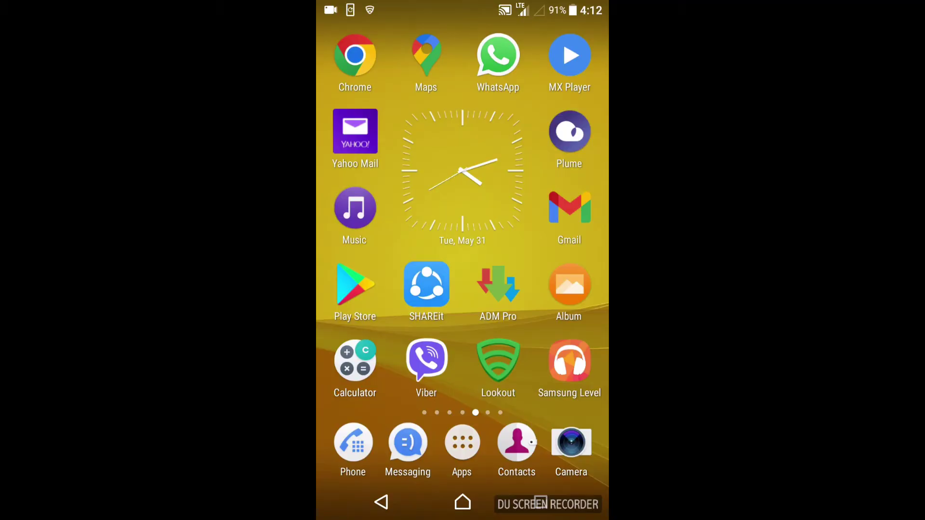
Step: From quick settings, go to Settings > More > Tethering & portable hotspot
drag(462, 2, 463, 202)
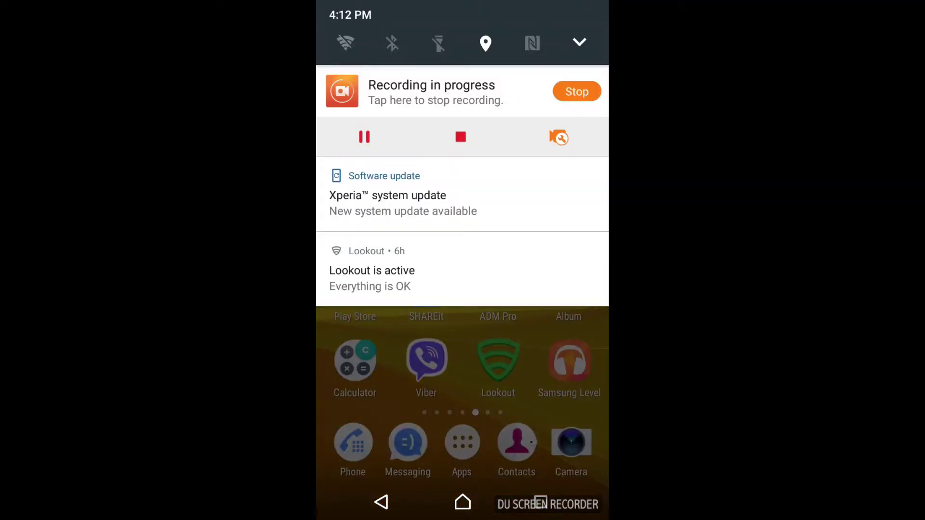
drag(498, 96, 498, 434)
drag(578, 284, 366, 284)
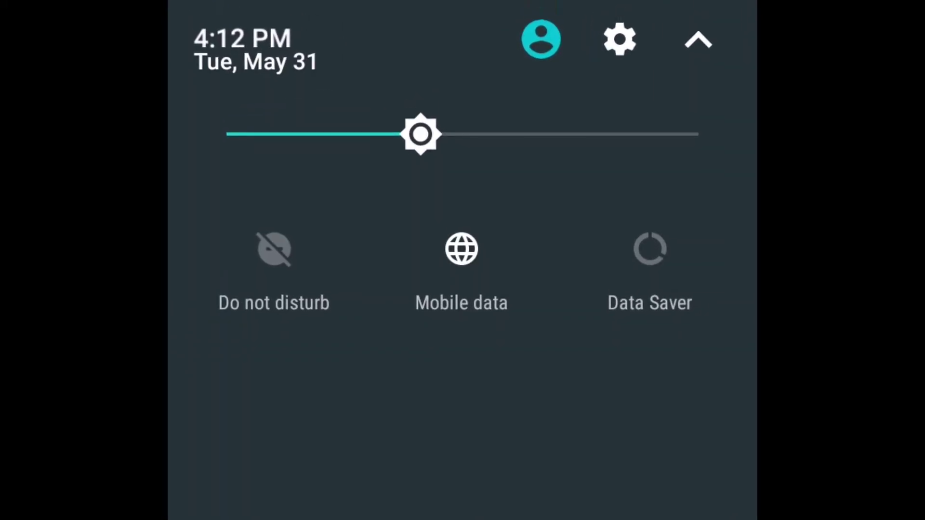
click(638, 32)
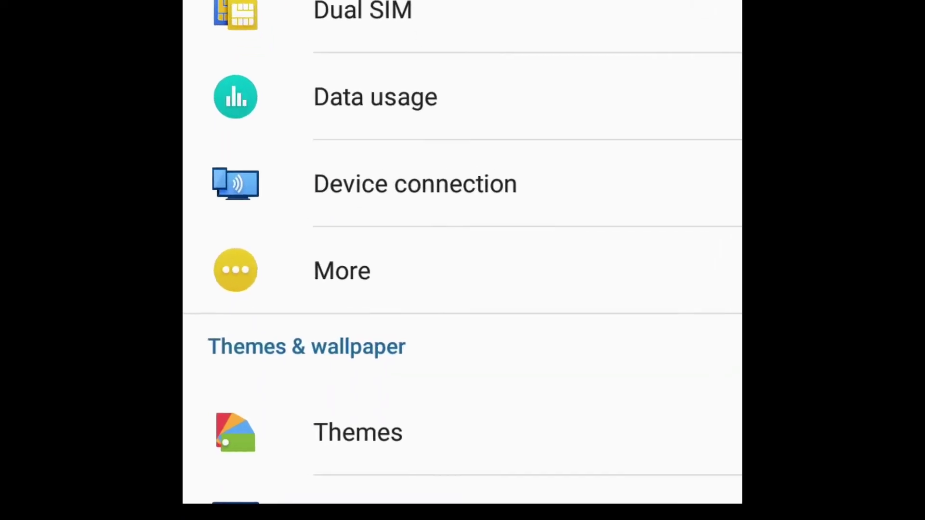
click(530, 264)
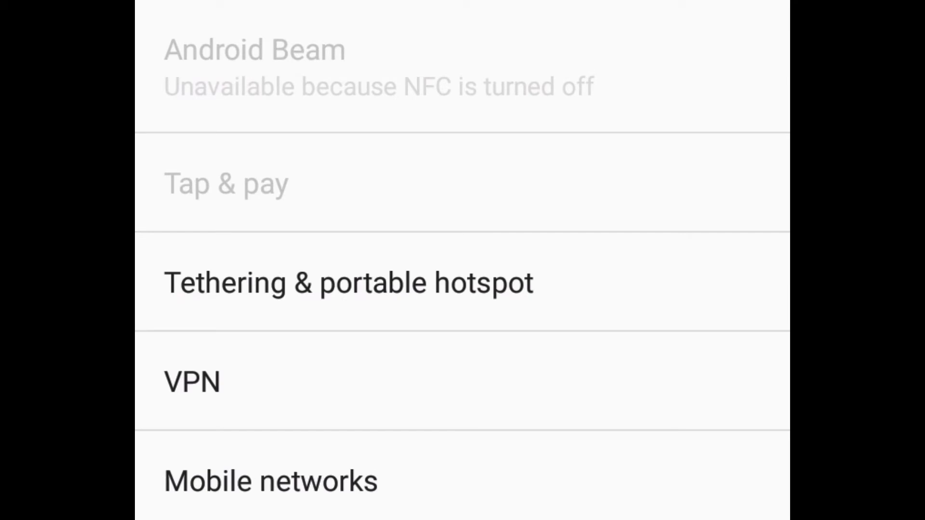
click(574, 291)
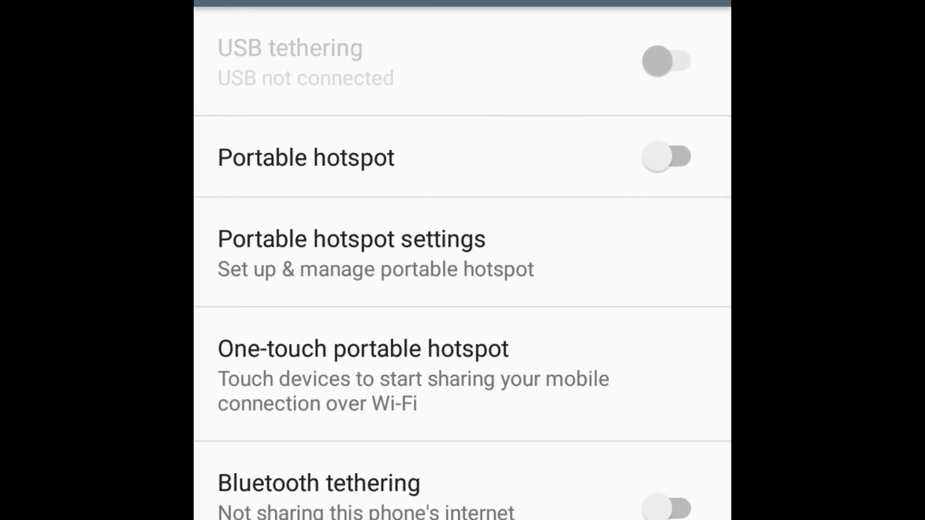
Step: In Configure hotspot, replace the network name Xperia XA with 'game level'
click(566, 265)
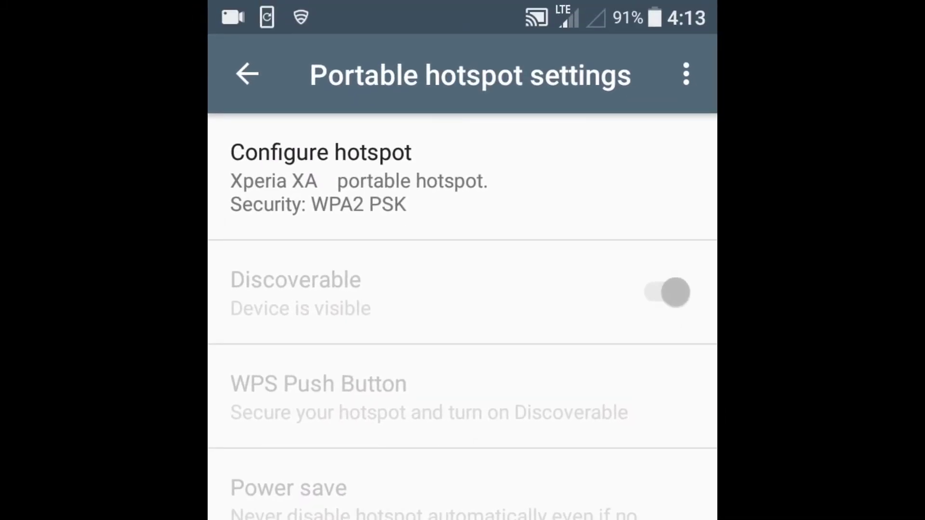
click(560, 190)
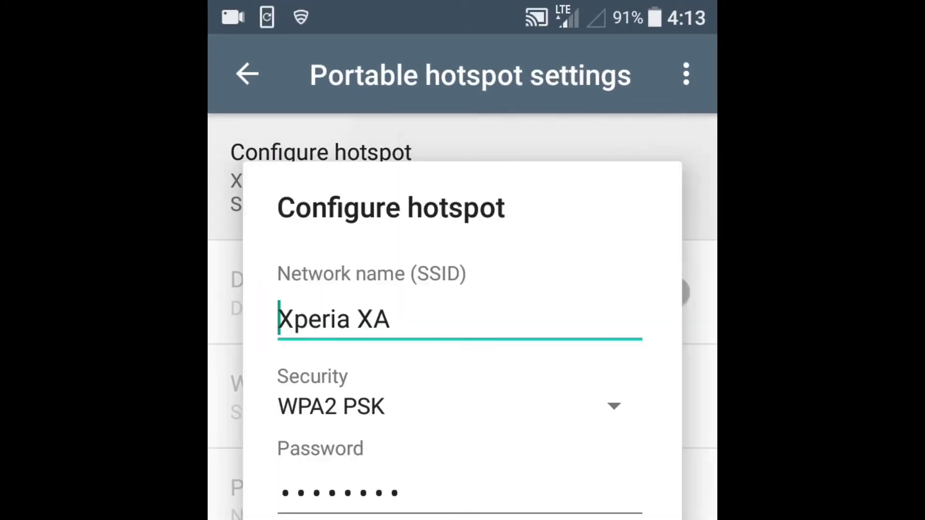
click(520, 167)
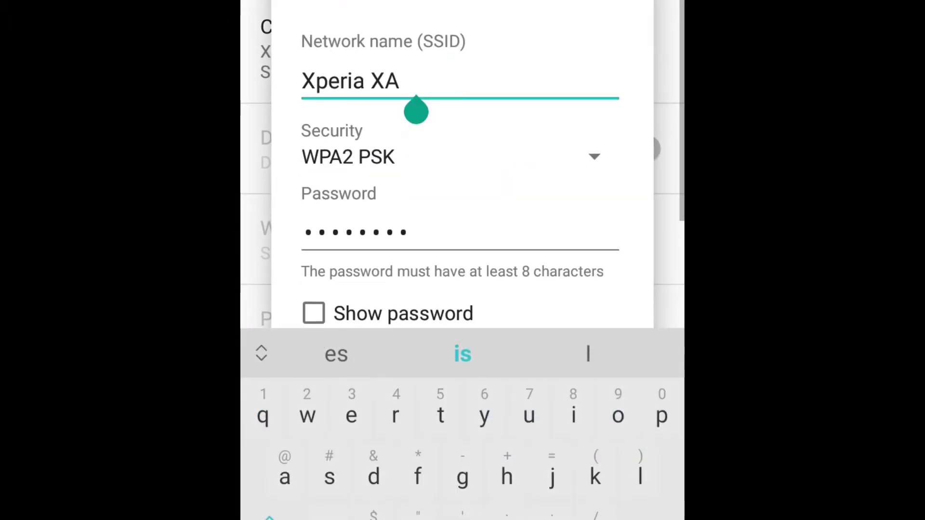
key(BackSpace)
key(BackSpace)
key(BackSpace)
key(BackSpace)
key(BackSpace)
key(BackSpace)
key(BackSpace)
key(BackSpace)
key(BackSpace)
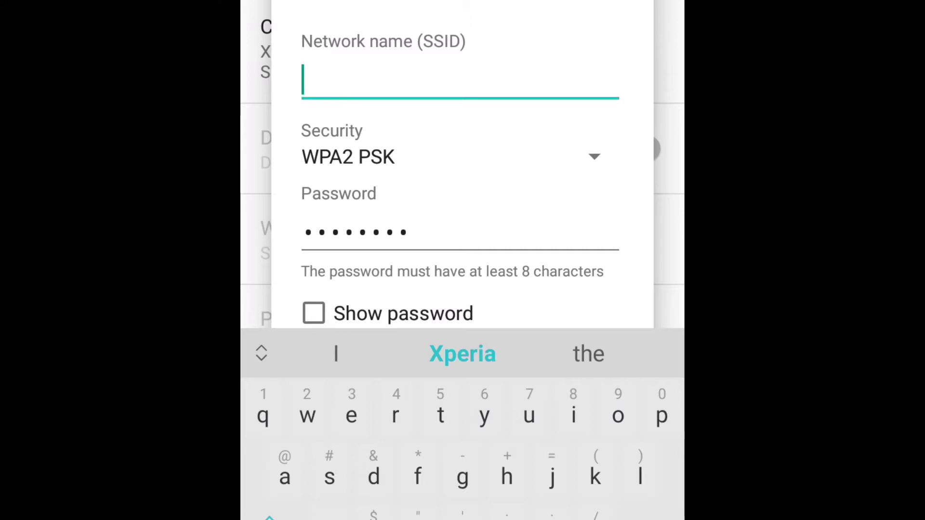
text(gam)
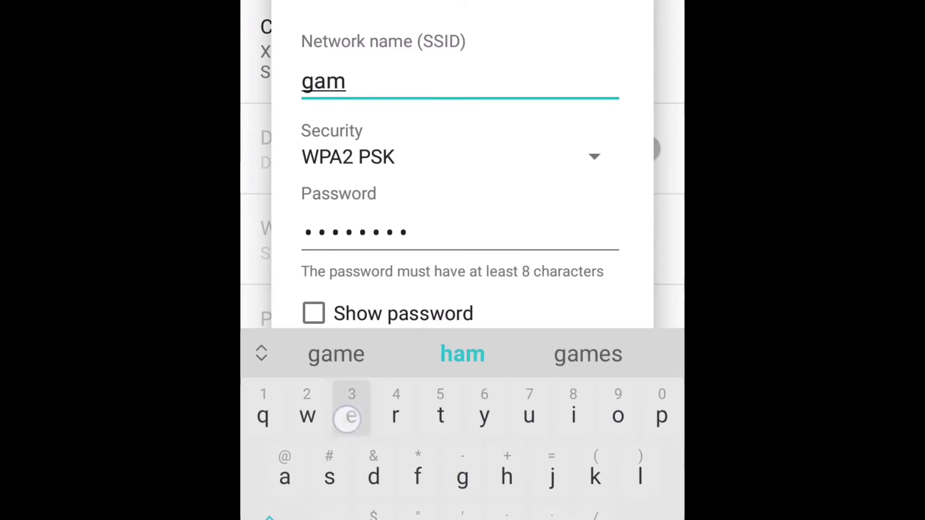
text(e l)
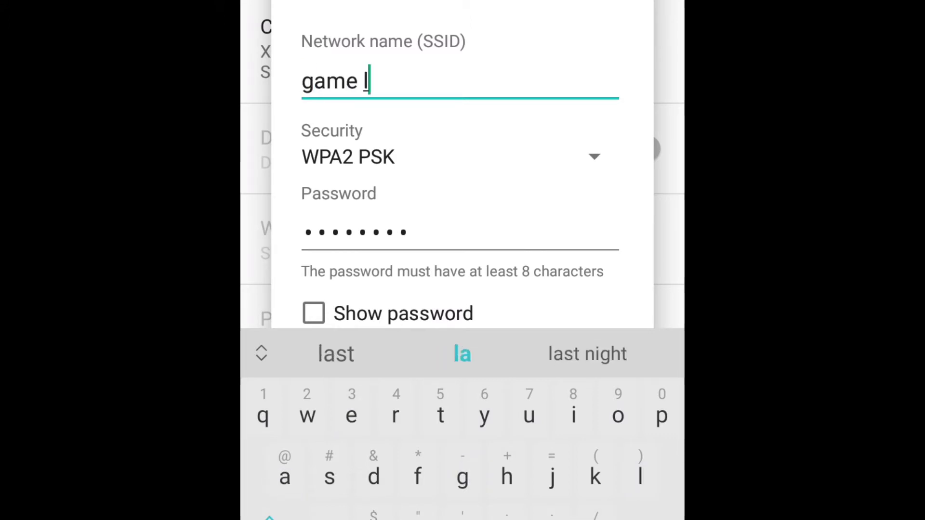
text(evel)
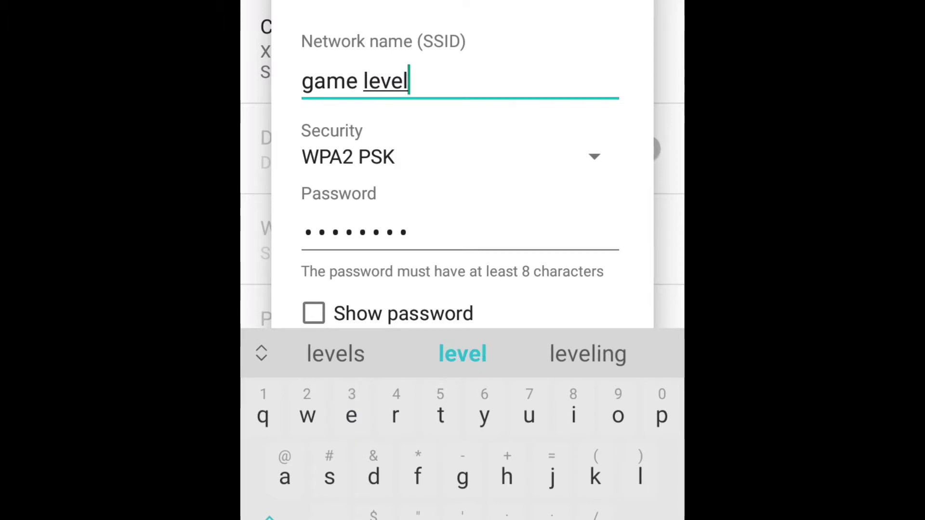
Step: Keep WPA2 PSK security and check the hotspot password, then hide it again
click(609, 162)
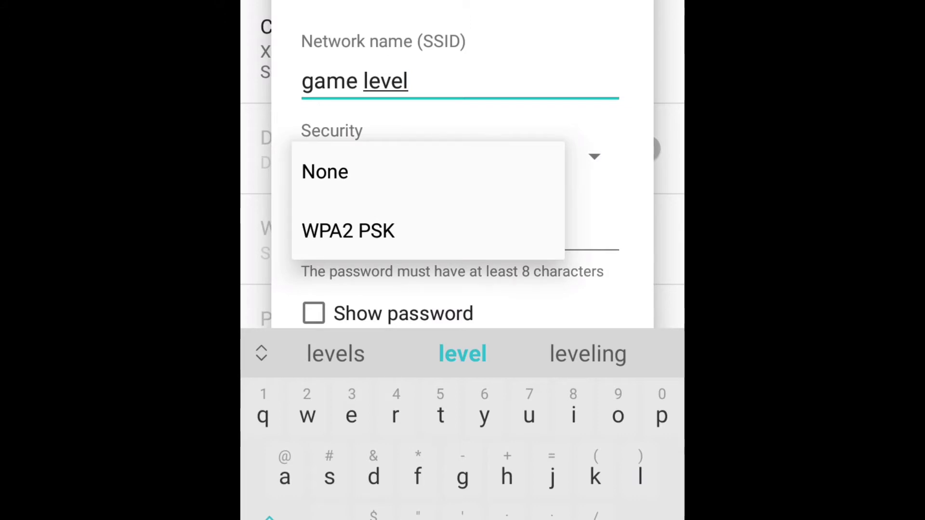
click(383, 231)
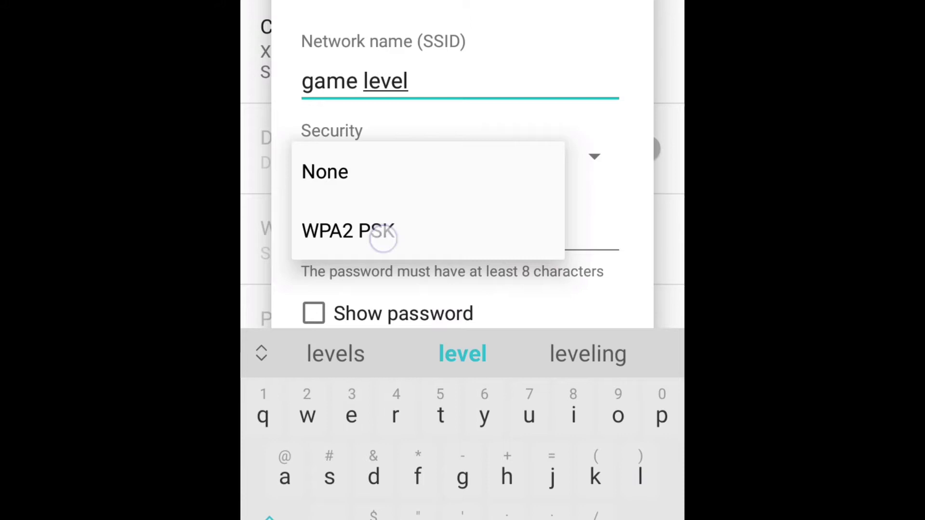
click(512, 230)
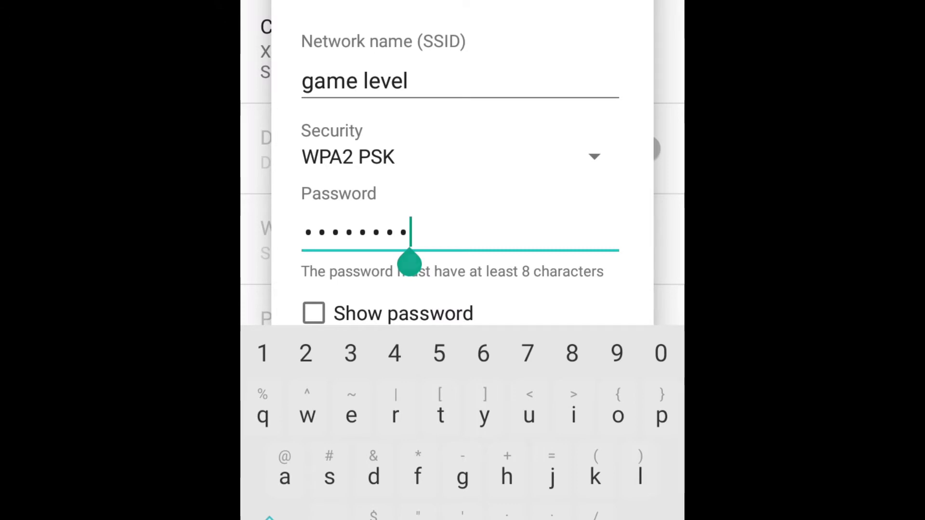
click(314, 313)
key(Escape)
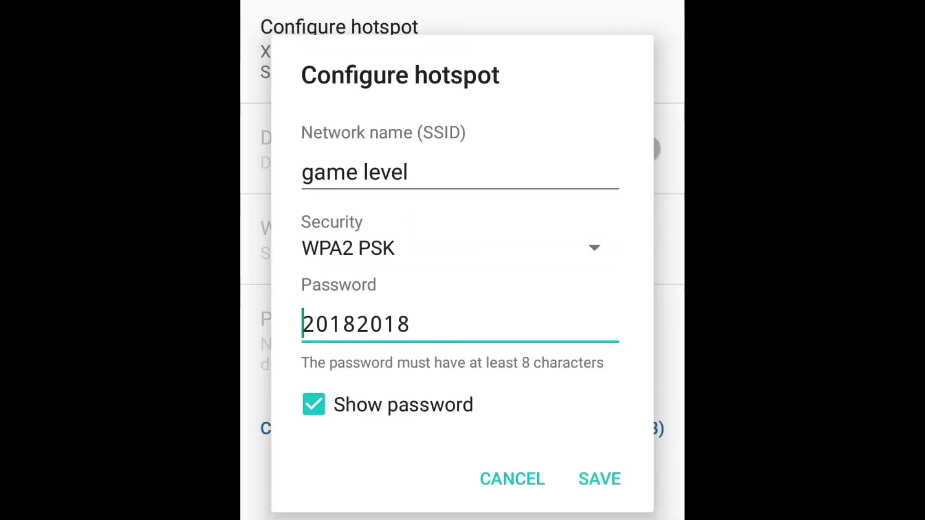
click(314, 404)
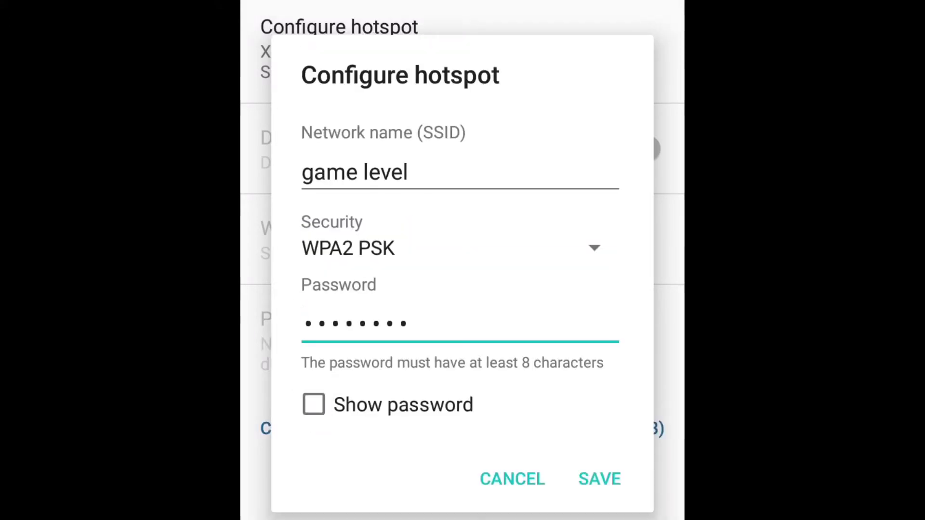
Step: Save the hotspot settings, return to Tethering & portable hotspot, and switch Portable hotspot on
click(599, 478)
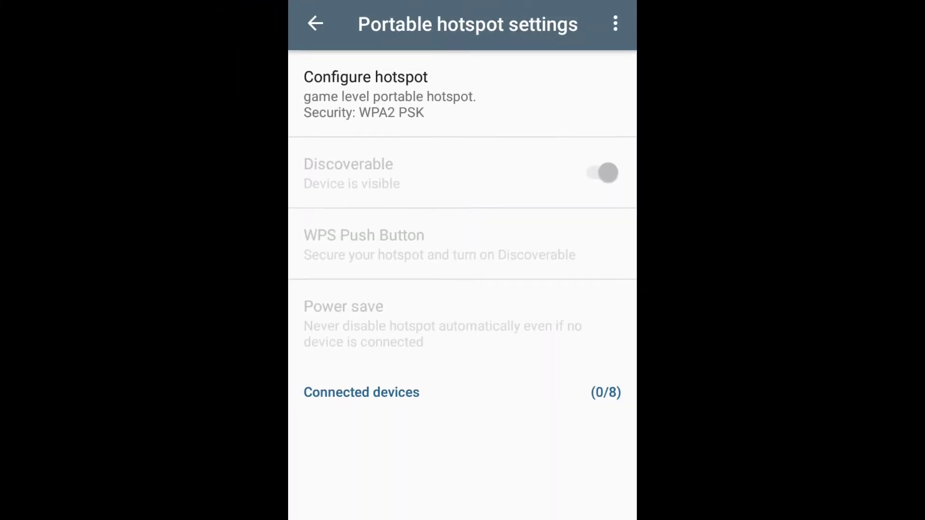
click(340, 62)
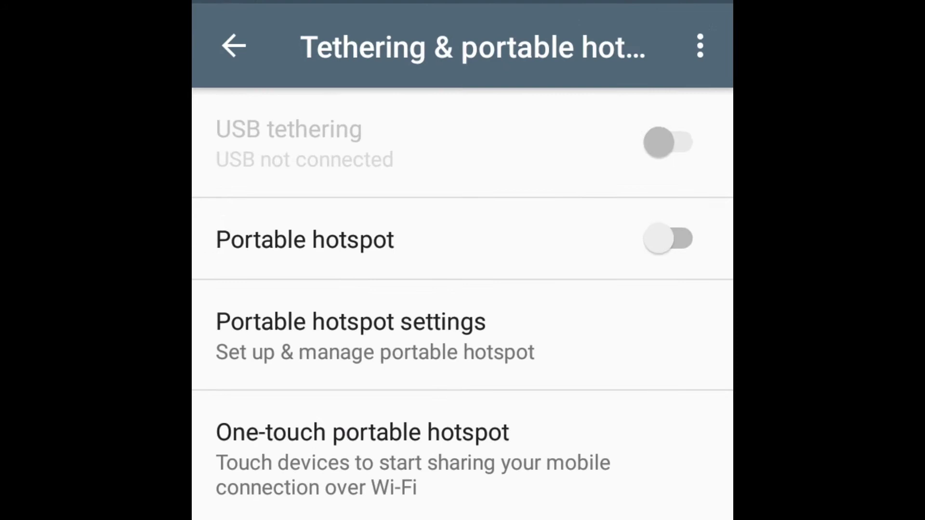
click(679, 248)
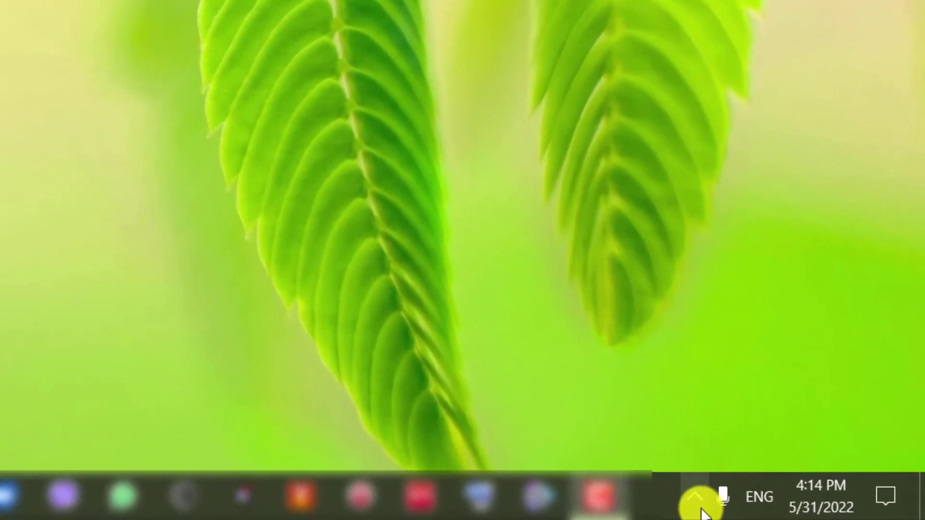
Step: From the tray Wi-Fi list, start connecting to the 'game level' network
click(811, 511)
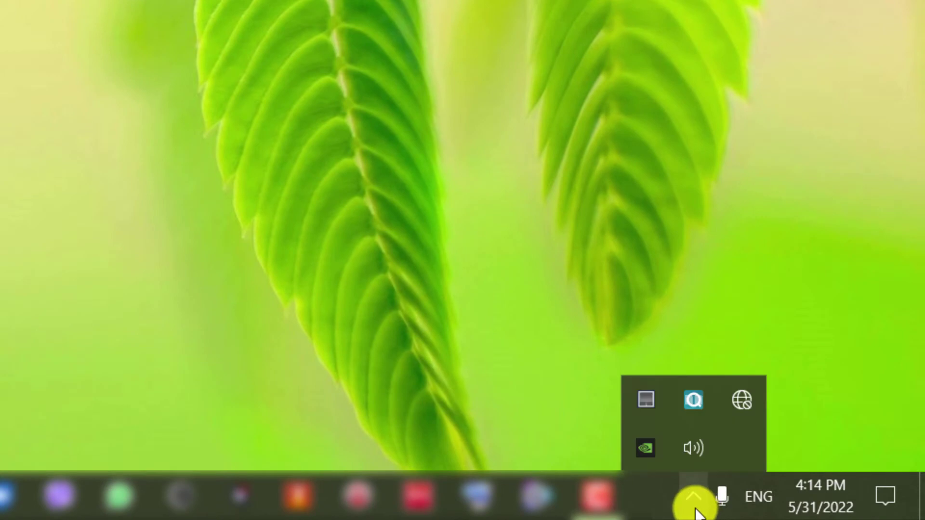
click(742, 406)
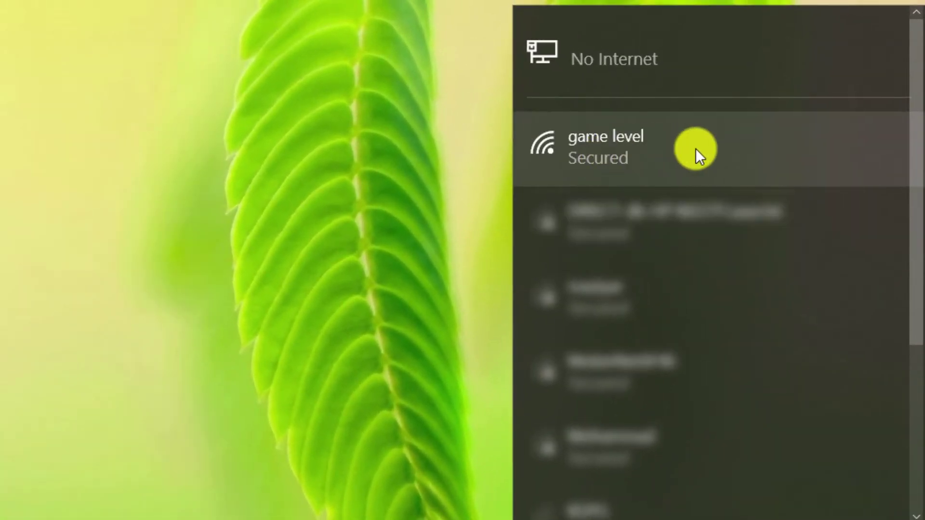
click(696, 148)
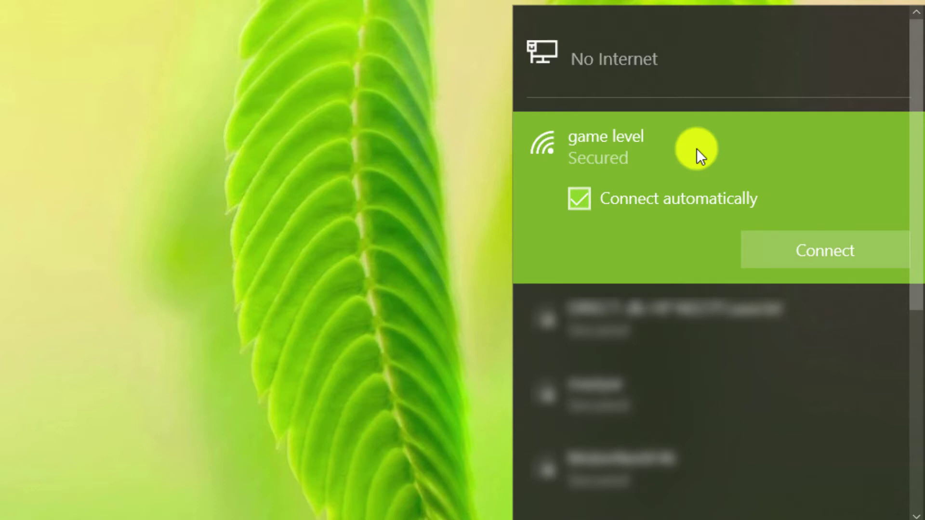
click(802, 242)
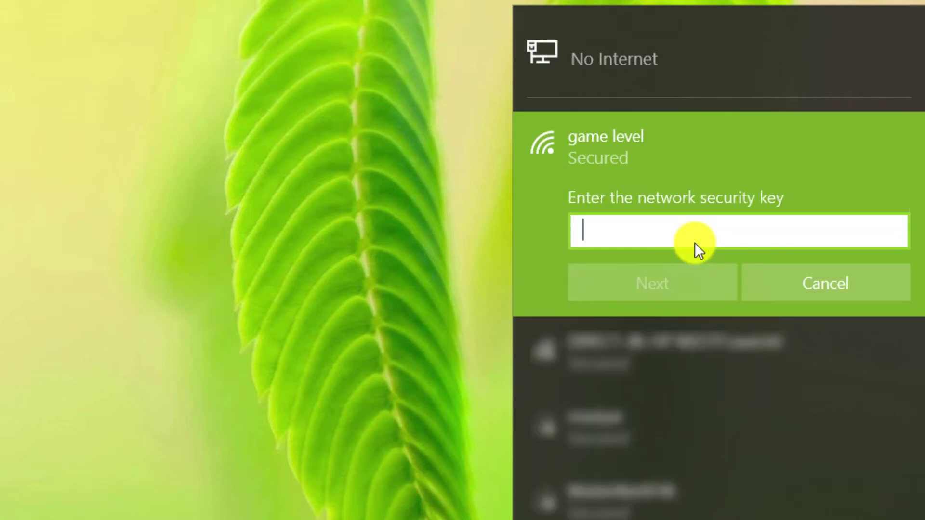
Step: Enter and verify the network security key, and keep the PC undiscoverable
text(****)
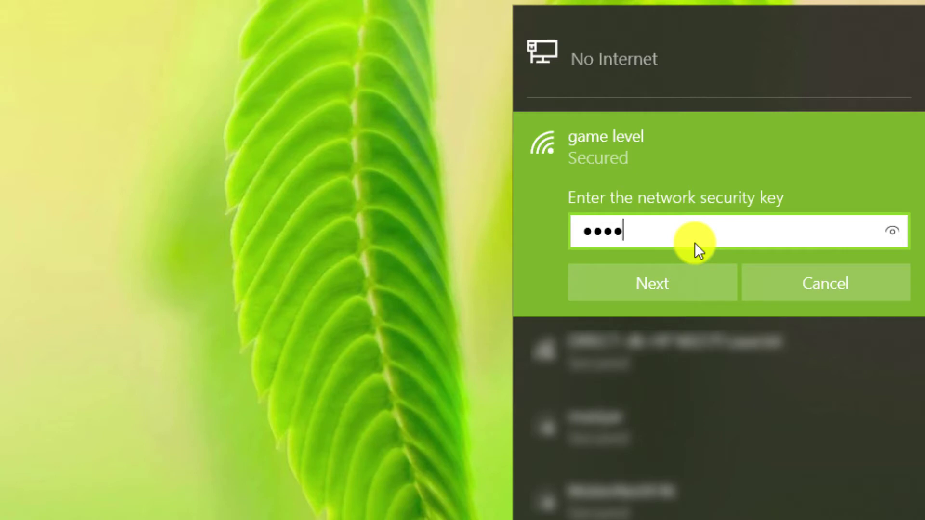
text(****)
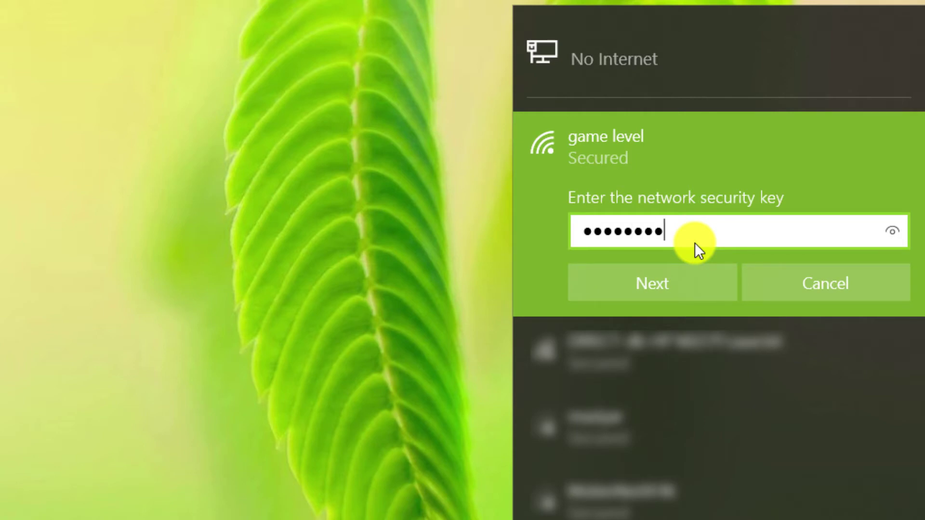
click(888, 229)
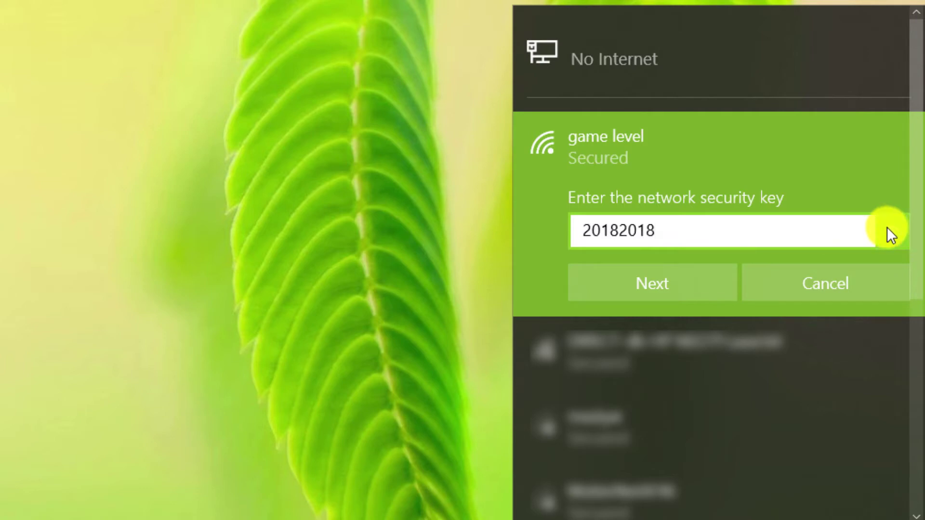
click(680, 285)
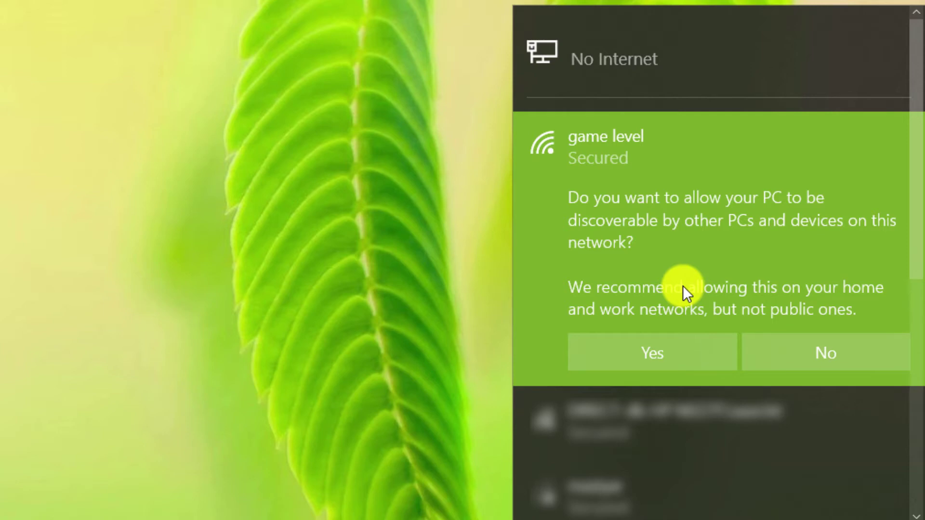
click(813, 344)
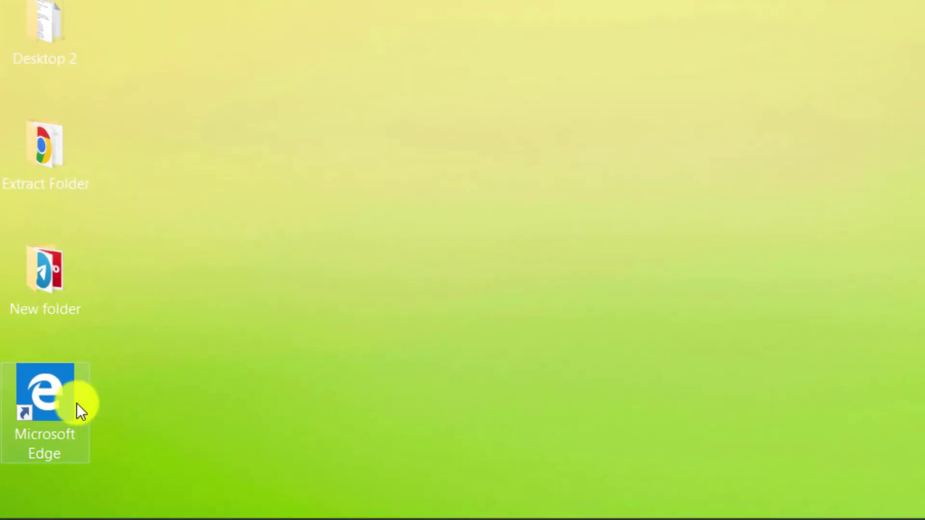
double_click(56, 405)
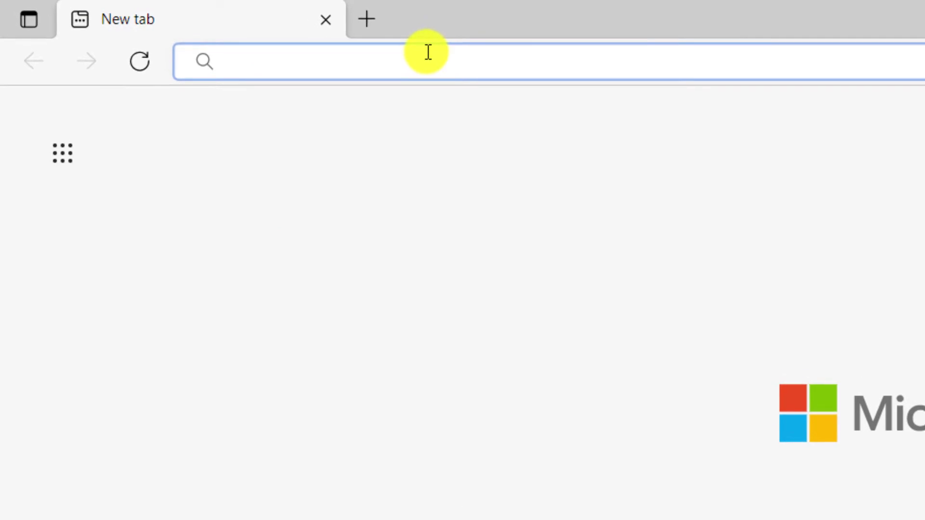
text(www.go)
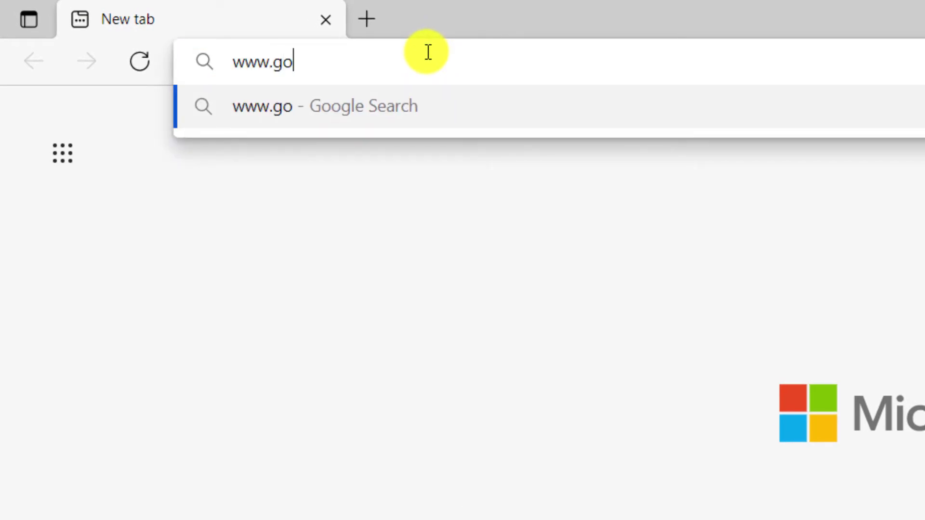
text(ogle.com)
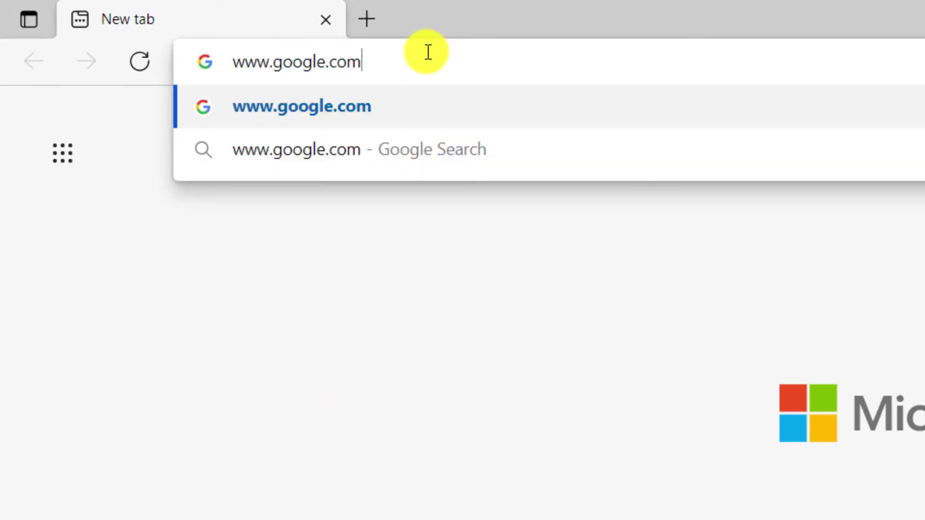
key(Return)
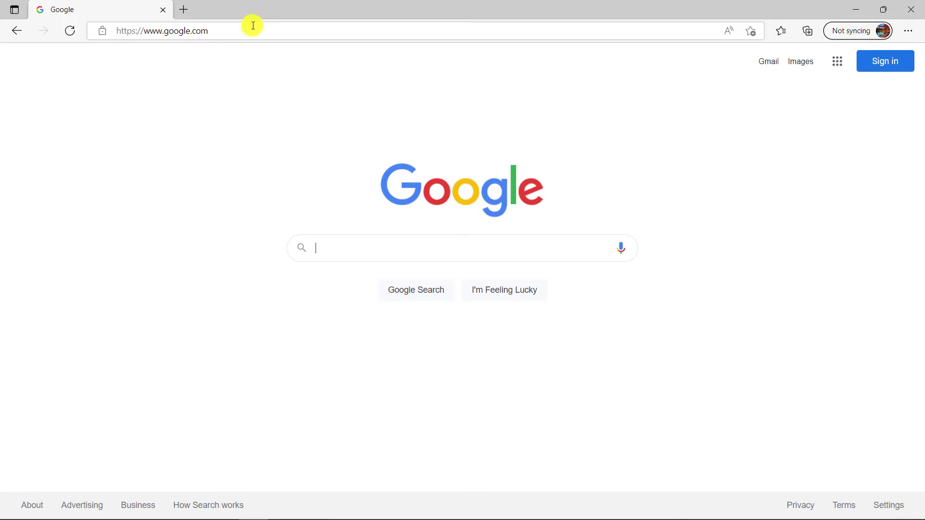
click(911, 9)
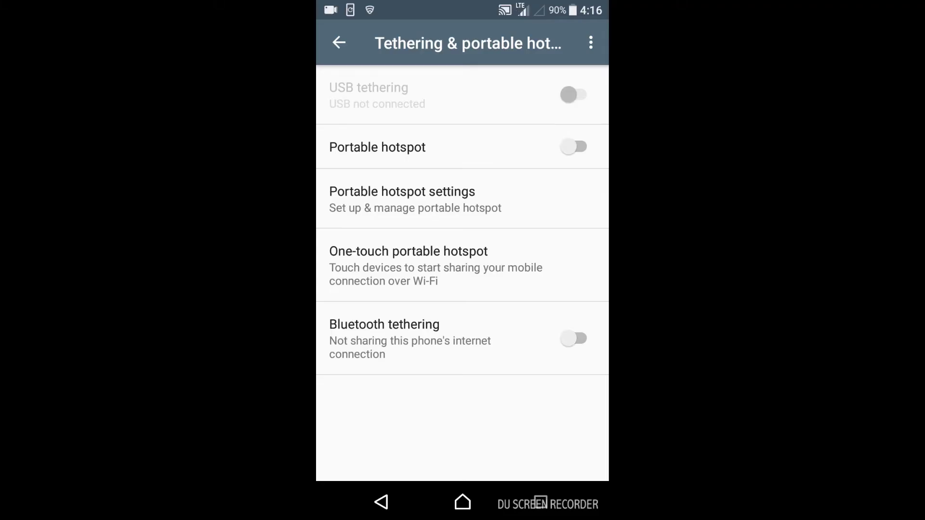
Step: Switch the Bluetooth tethering toggle on
click(573, 338)
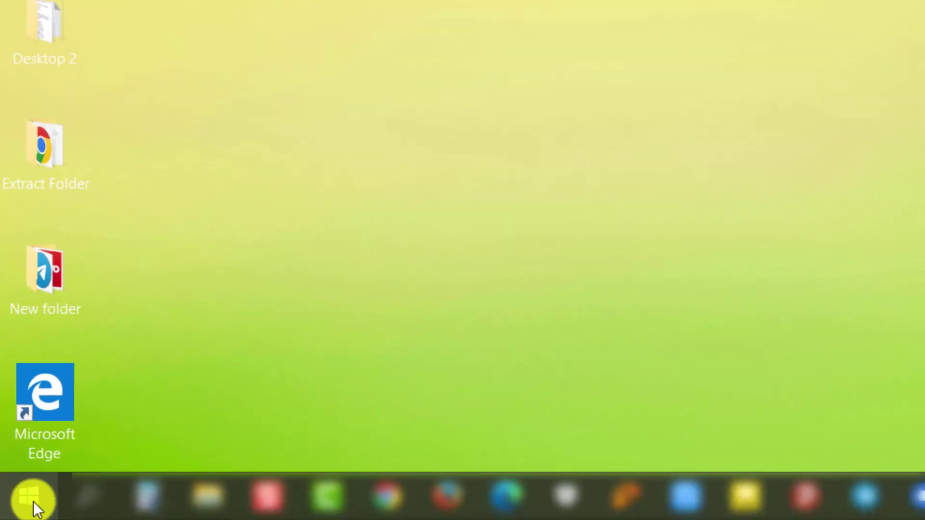
click(35, 505)
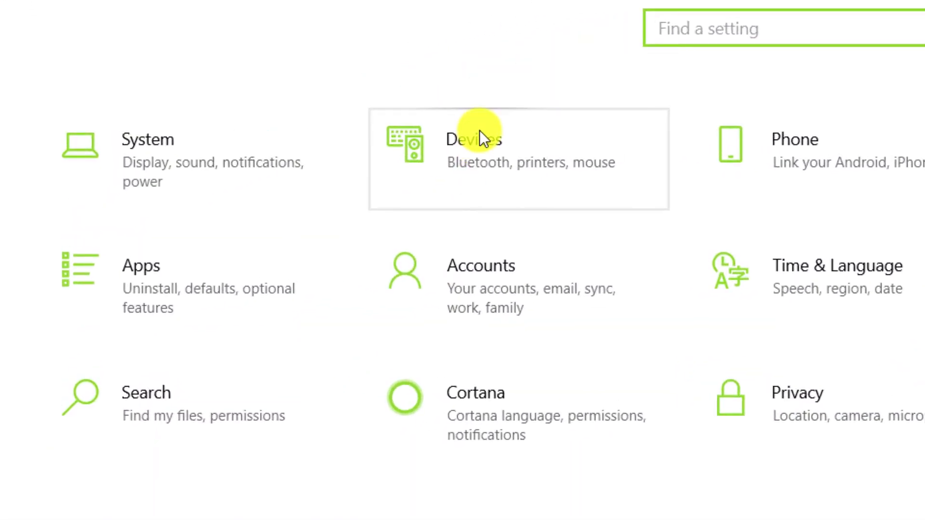
click(479, 133)
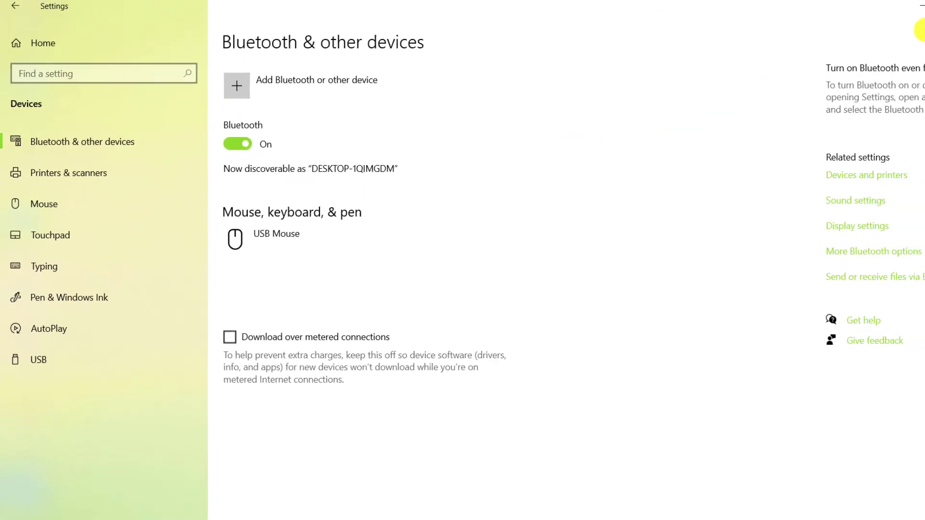
Step: Close Windows Settings, then use the tray Bluetooth icon's Join a Personal Area Network to start Add a device
click(907, 13)
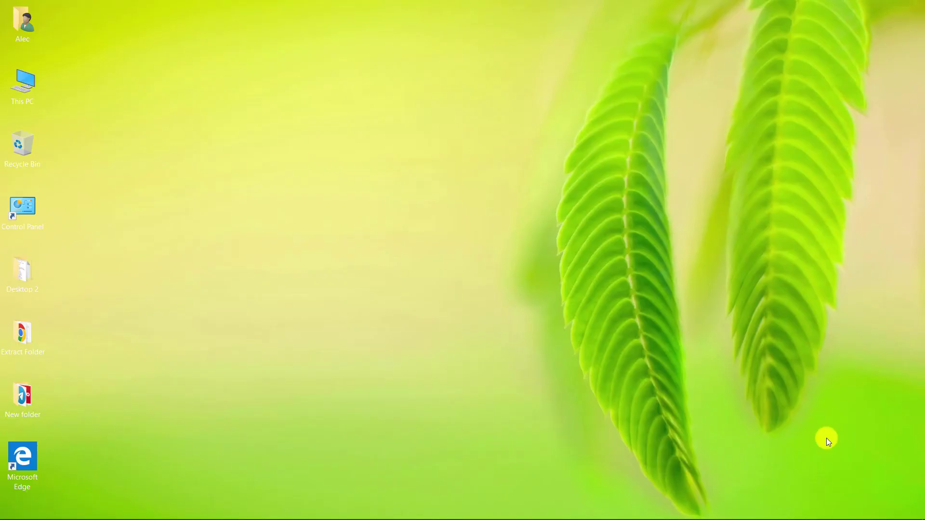
mouse_move(832, 512)
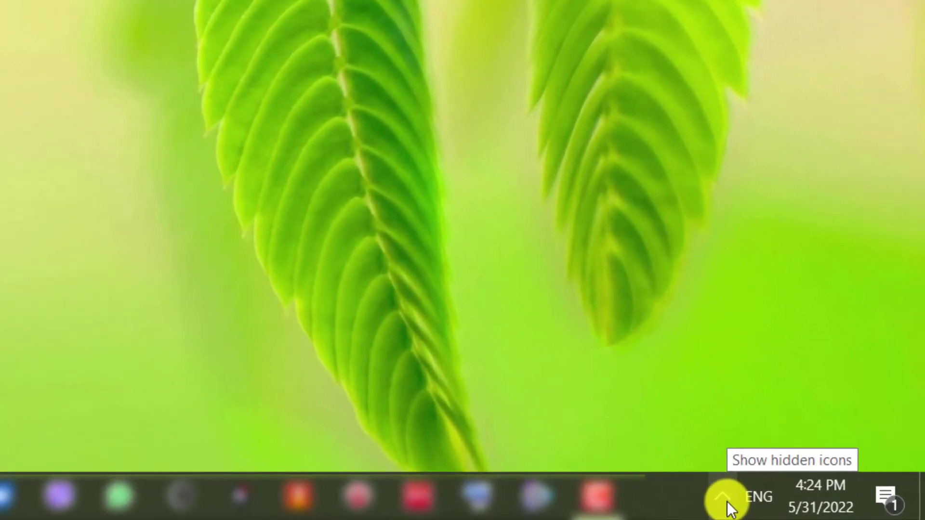
click(726, 499)
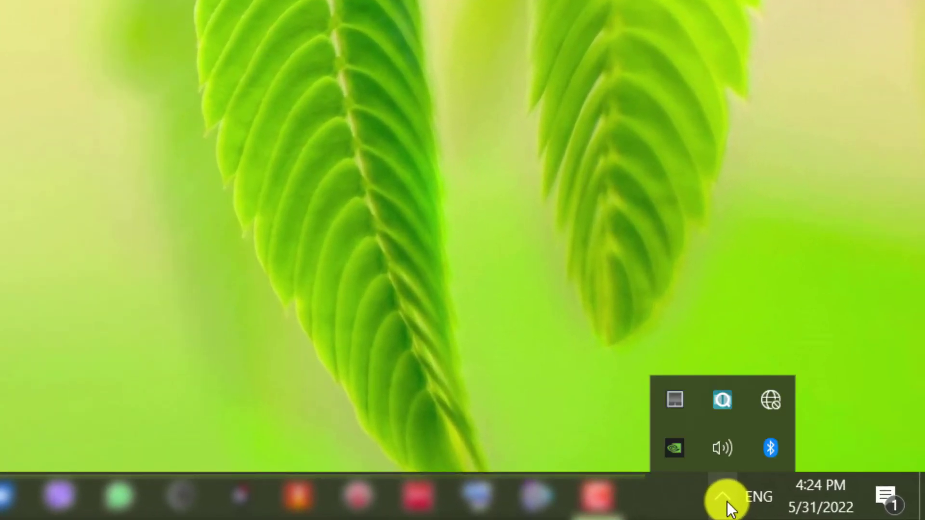
right_click(770, 448)
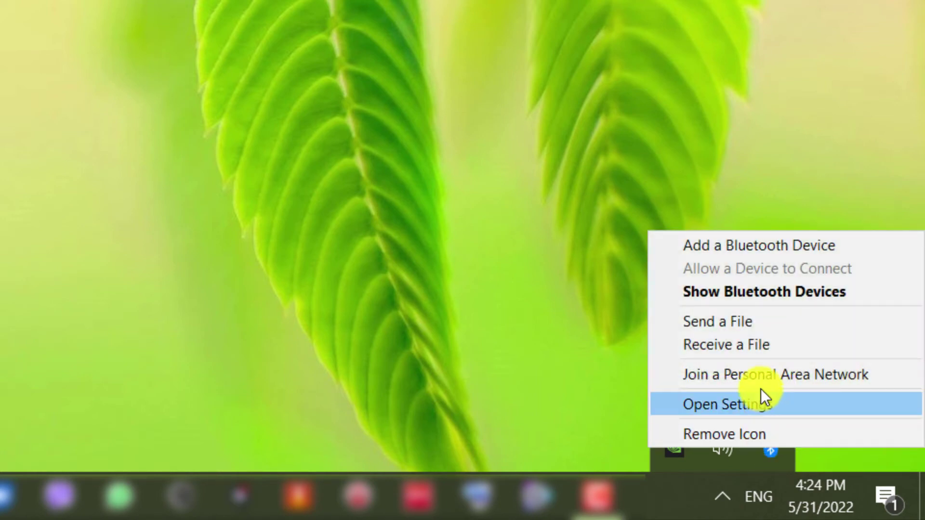
click(760, 374)
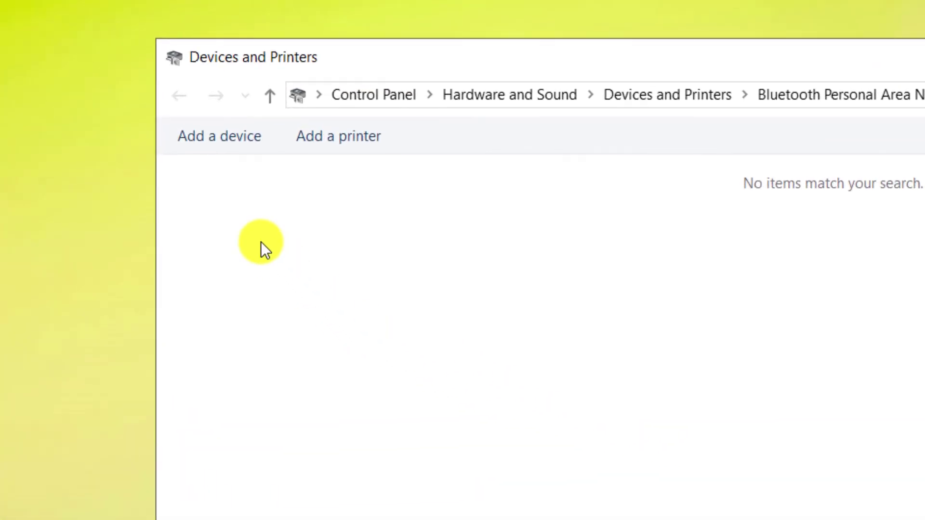
click(170, 127)
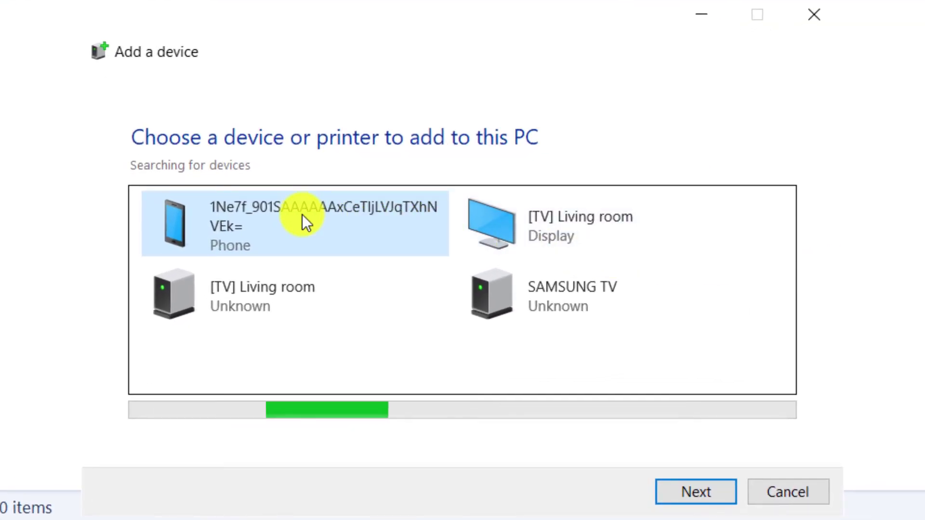
Step: Connect to the chosen phone and confirm the matching pairing passcode on both PC and phone
click(697, 496)
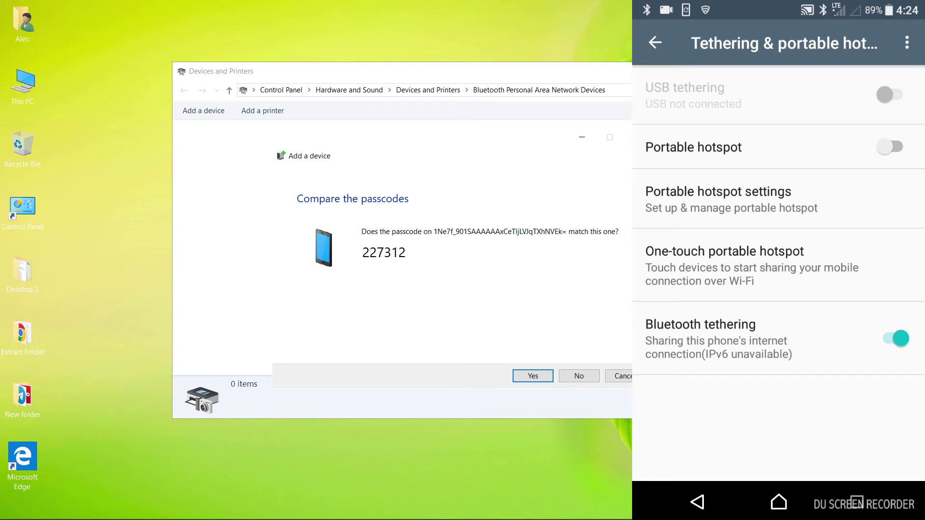
drag(778, 5, 778, 338)
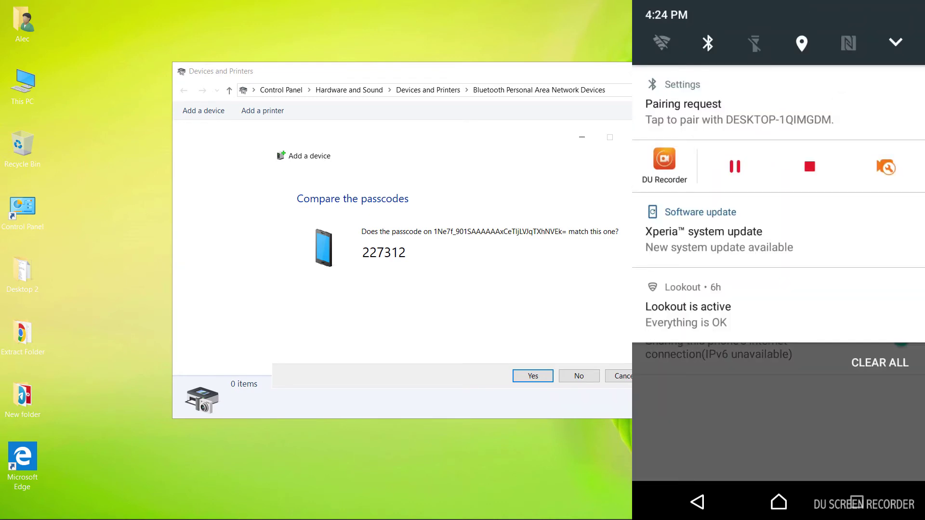
click(804, 119)
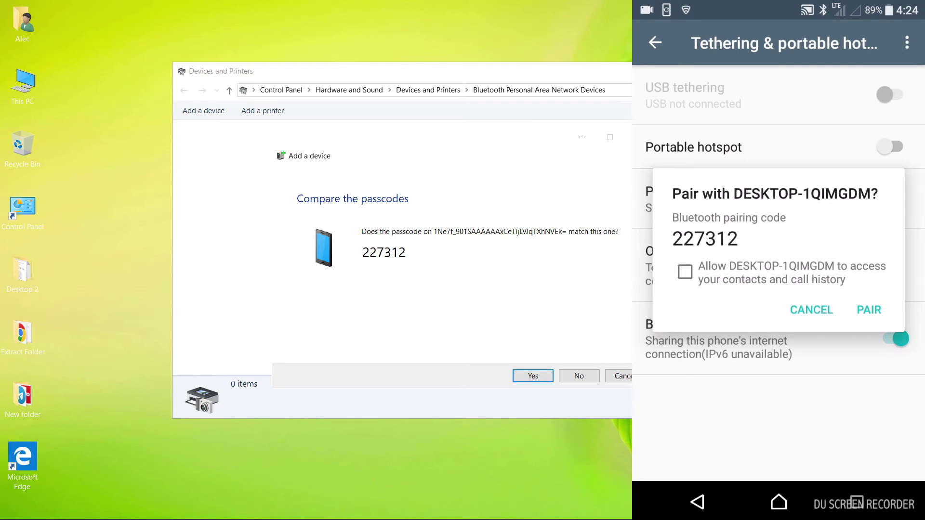
click(539, 377)
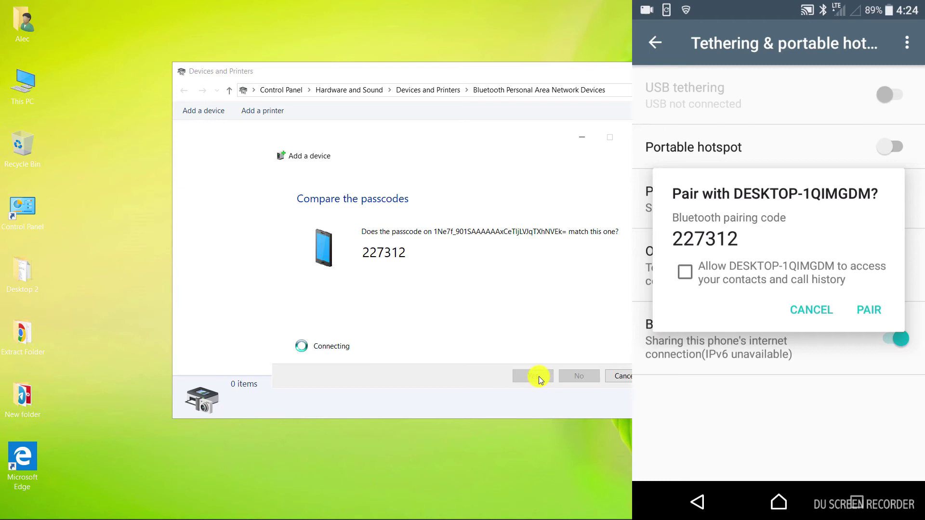
click(869, 310)
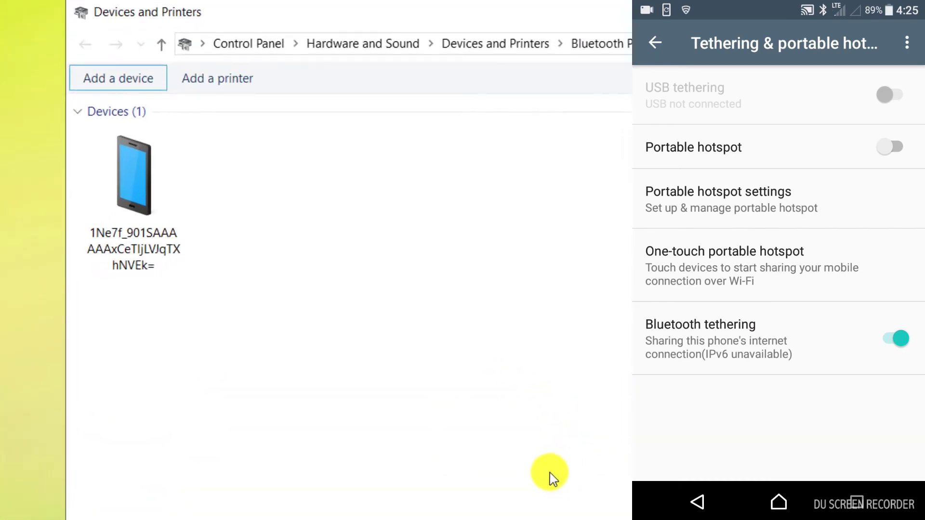
Step: Connect to the paired phone through Connect using > Access point
click(143, 256)
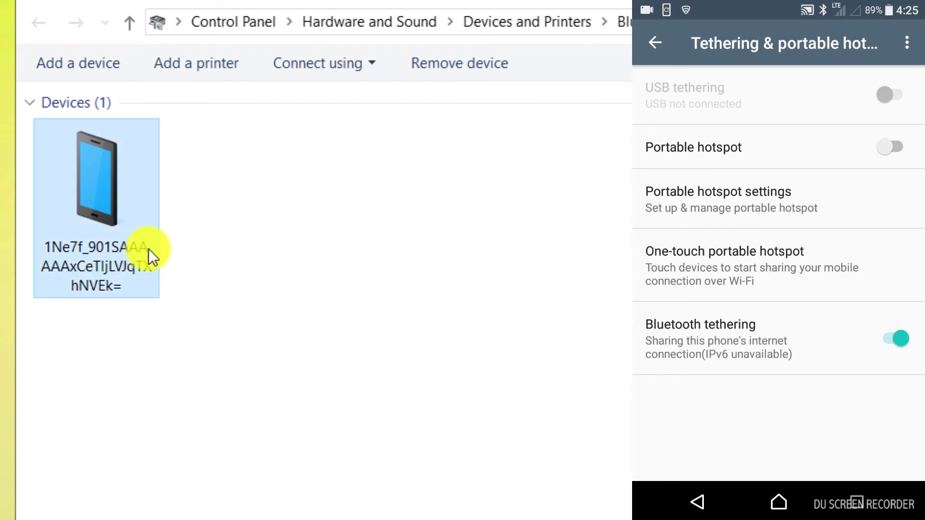
click(370, 70)
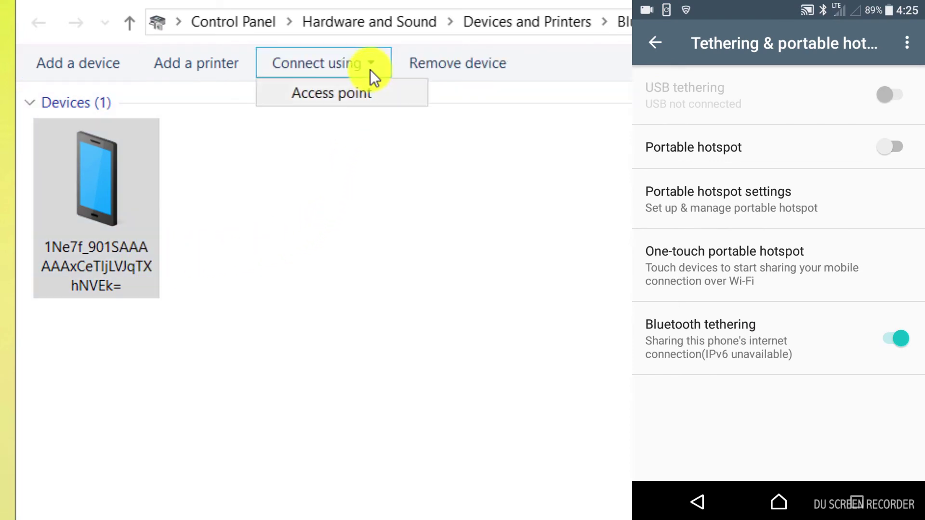
click(376, 96)
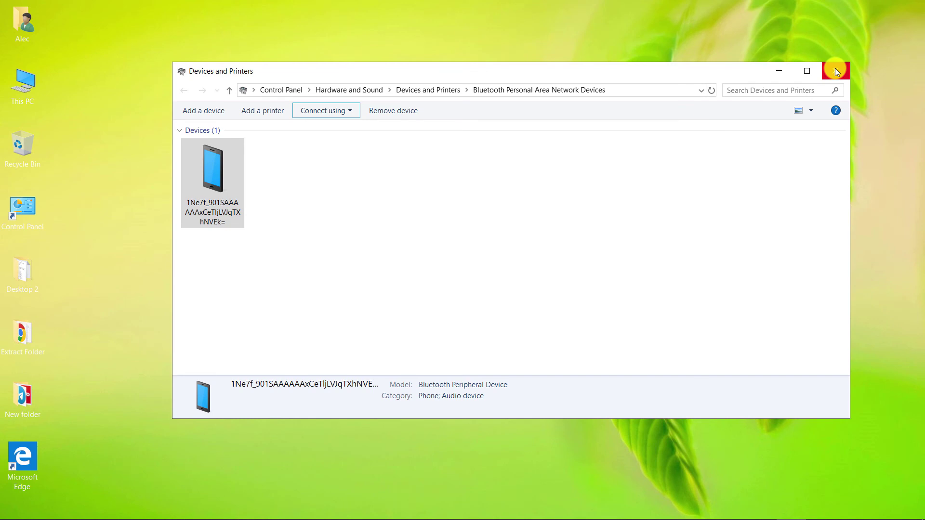
Step: Close Devices and Printers and check the network in the hidden tray icons
click(836, 72)
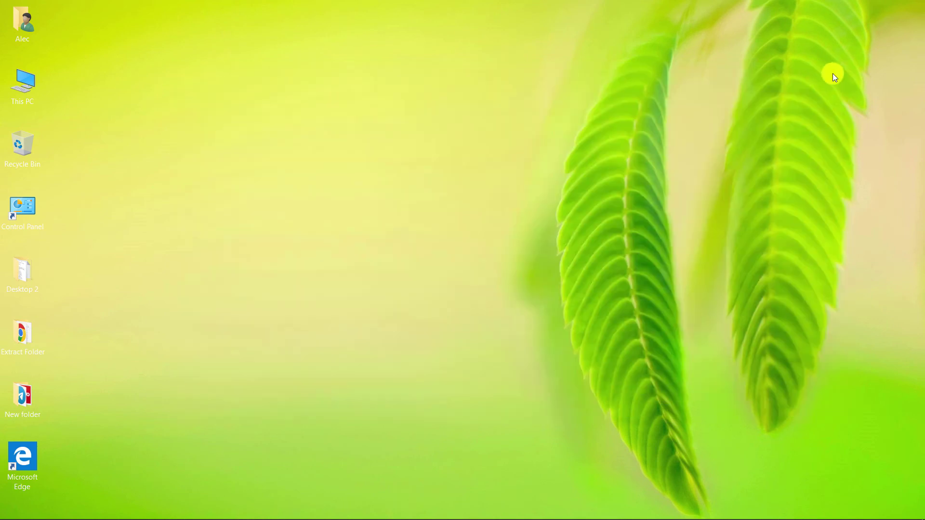
mouse_move(822, 509)
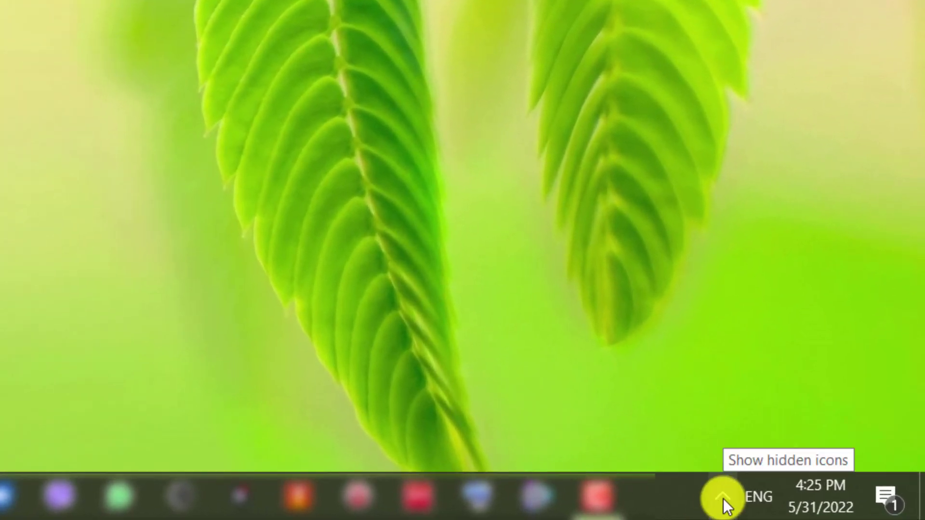
click(723, 497)
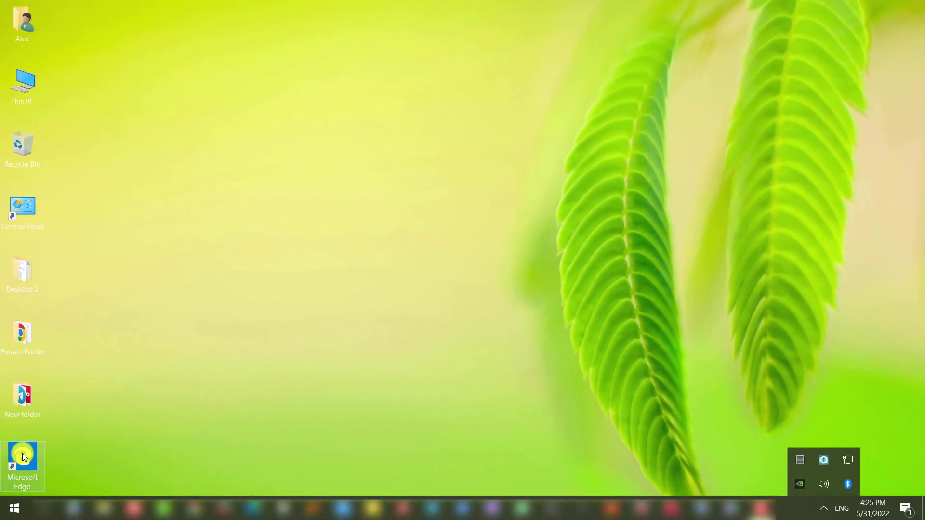
double_click(22, 453)
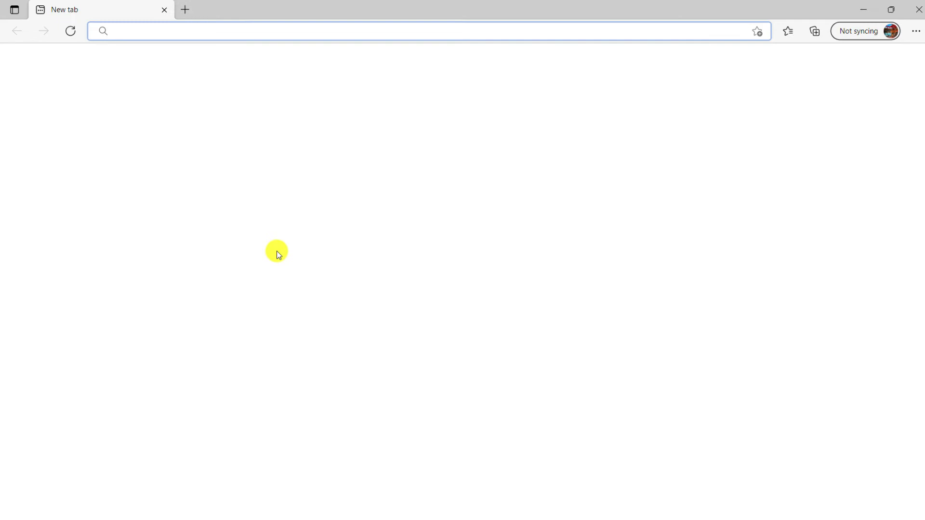
text(www)
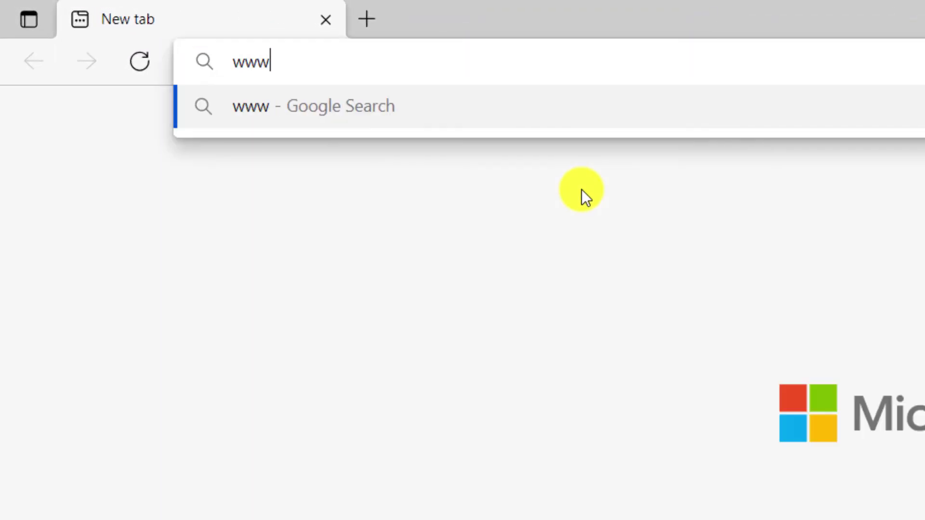
text(.goo)
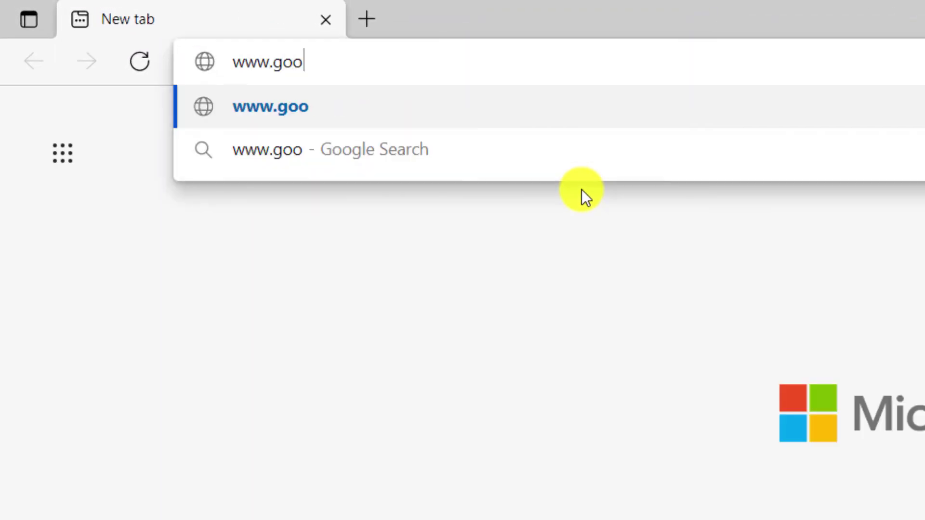
text(gle.co)
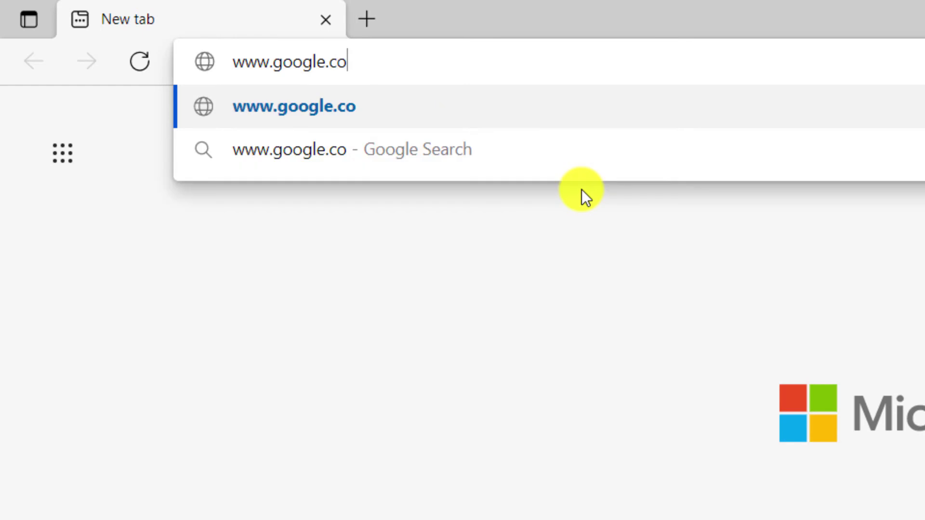
text(m)
key(Return)
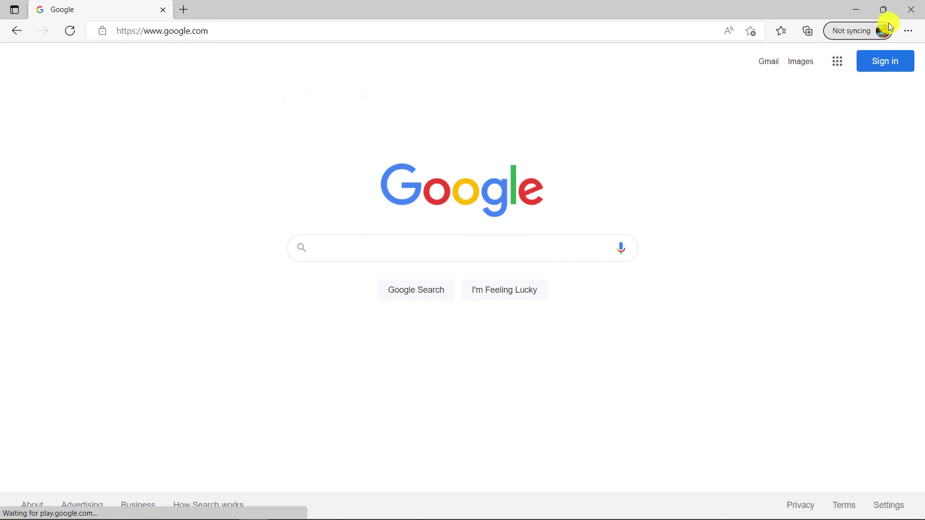
click(911, 10)
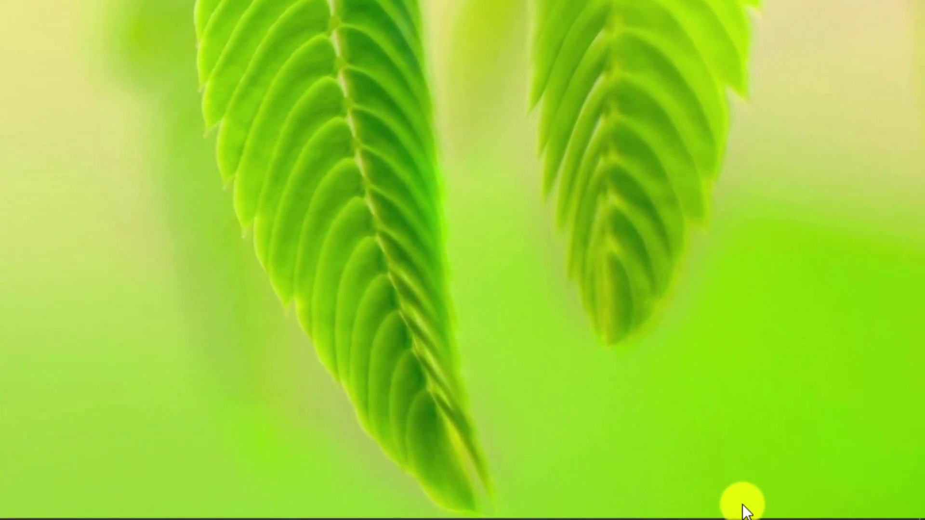
mouse_move(826, 514)
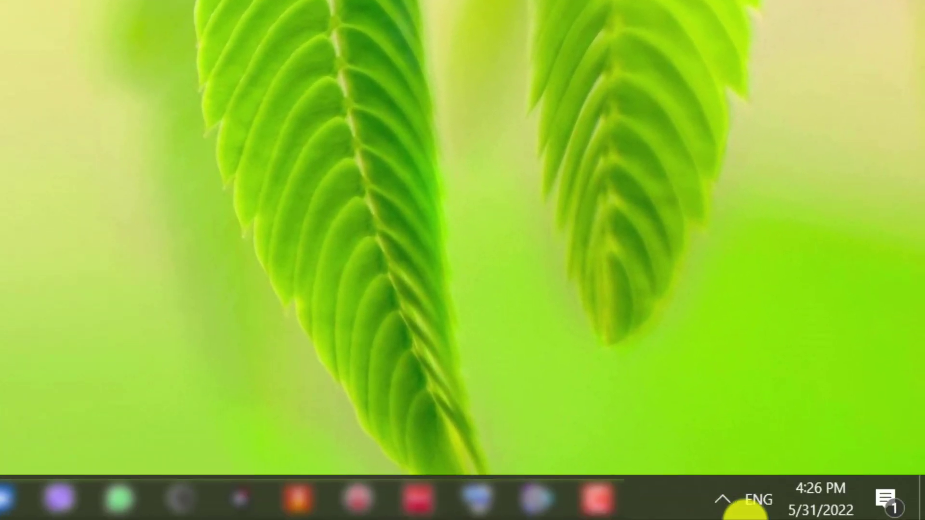
click(723, 498)
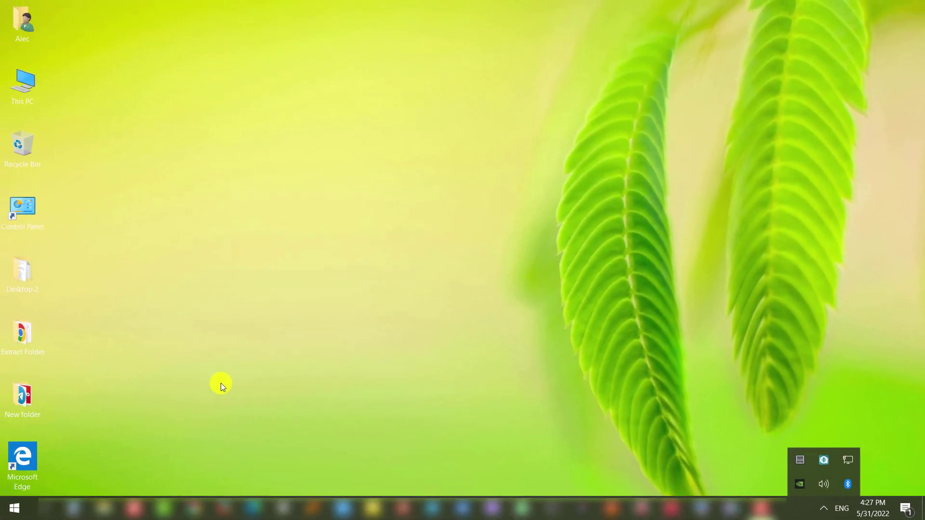
click(267, 361)
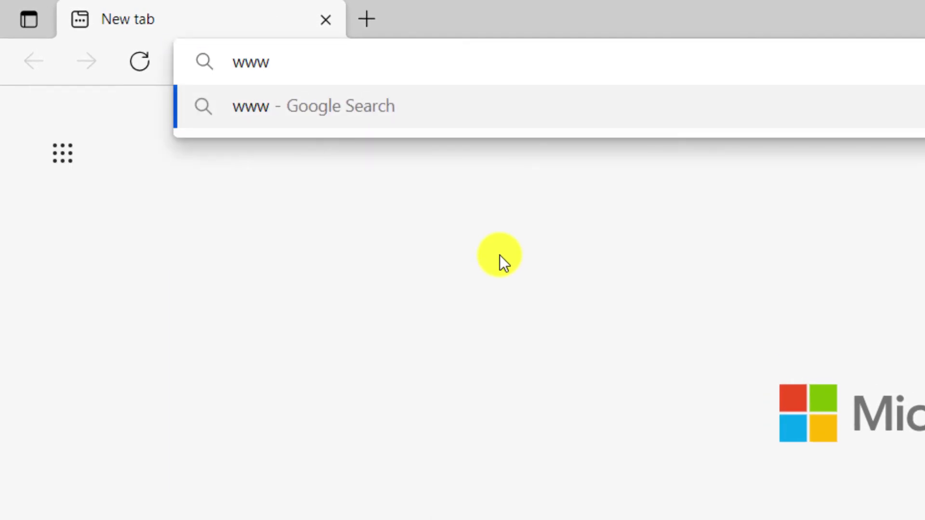
text(goog)
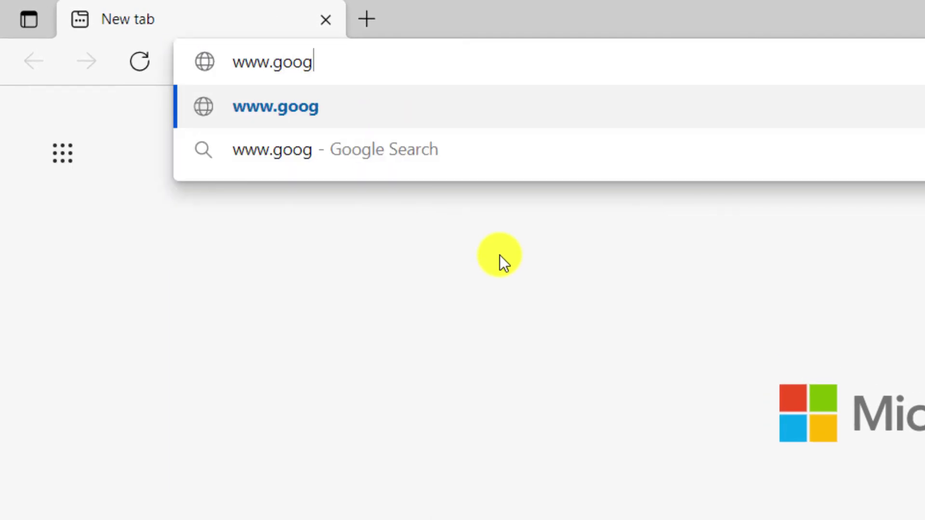
text(le.c)
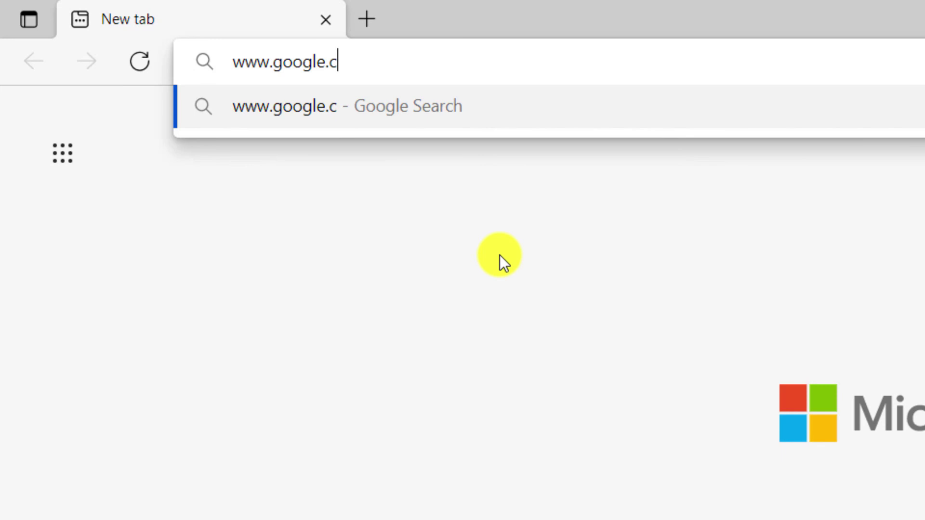
text(om)
key(Return)
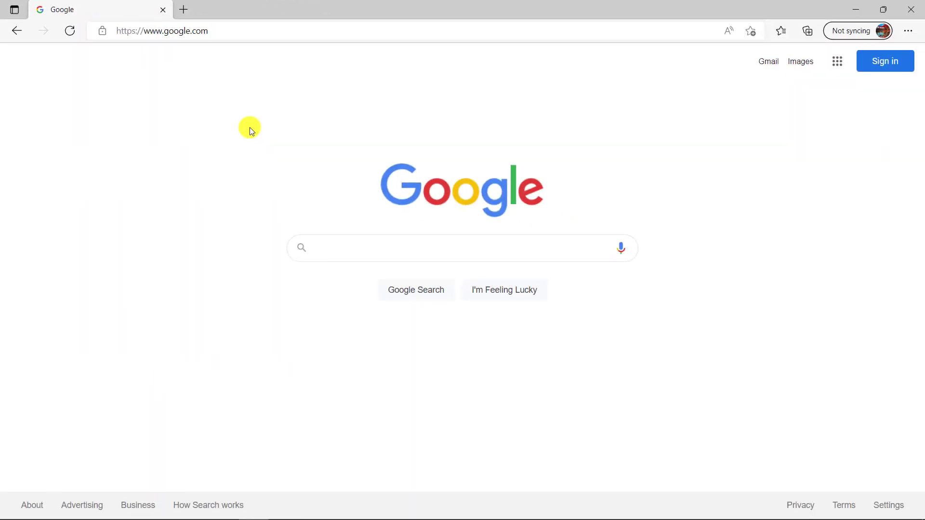
click(908, 12)
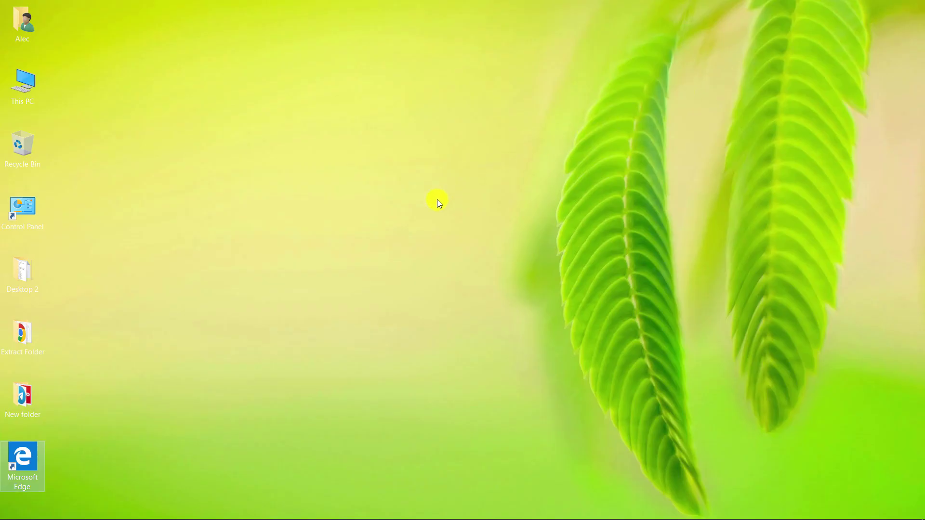